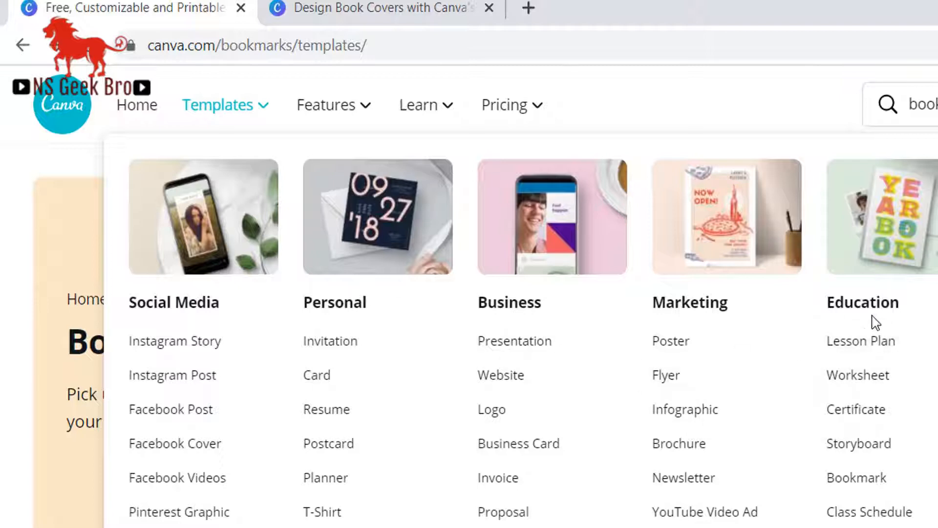
Open the Bookmark template category under Education and look through the available bookmark designs.
left_click(874, 485)
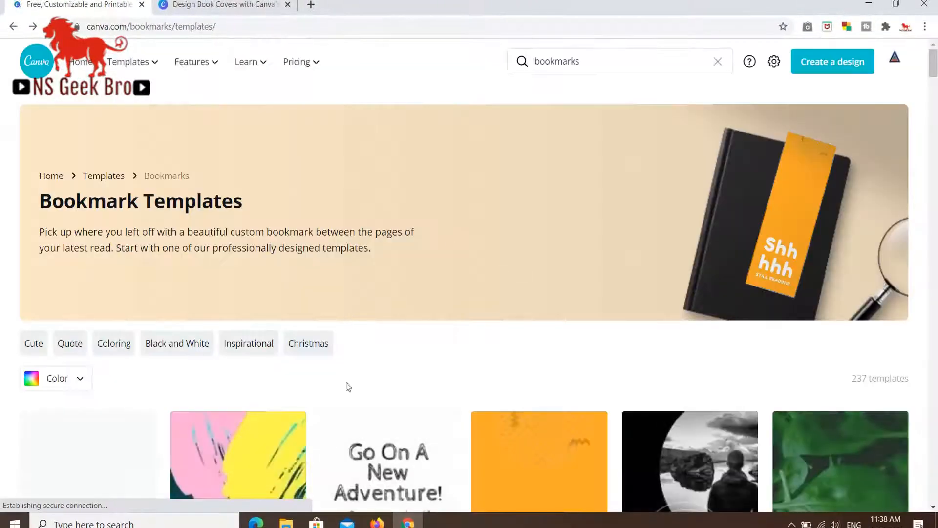
scroll(348, 385, "down", 6)
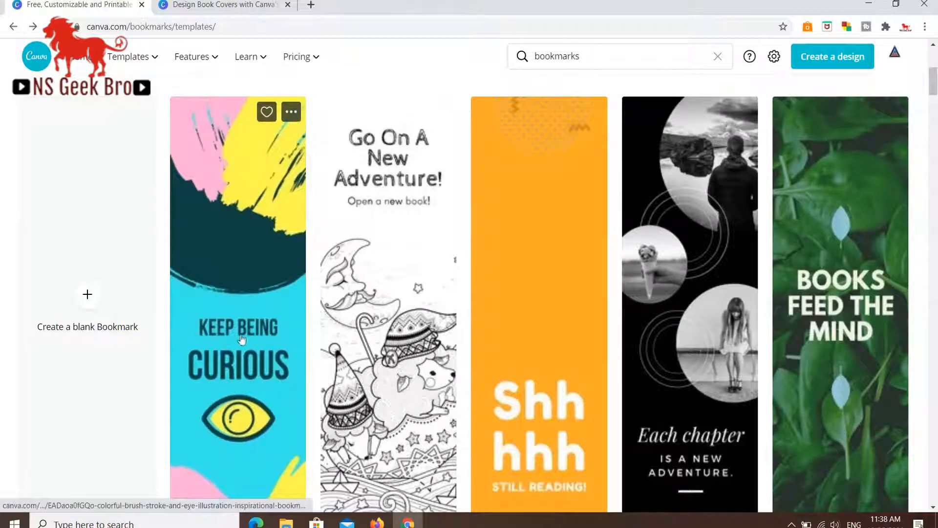
scroll(194, 362, "down", 3)
scroll(216, 318, "down", 5)
scroll(307, 342, "down", 5)
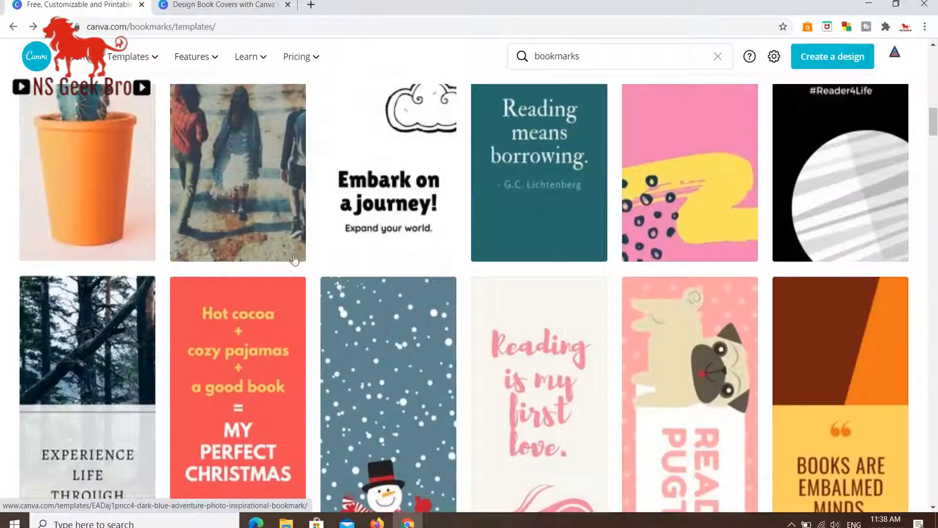
scroll(209, 269, "up", 10)
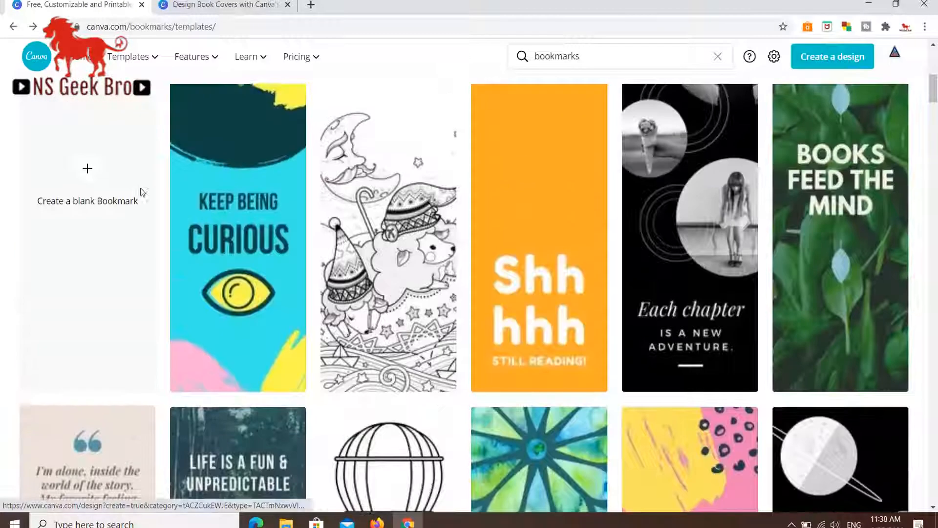
scroll(142, 192, "up", 4)
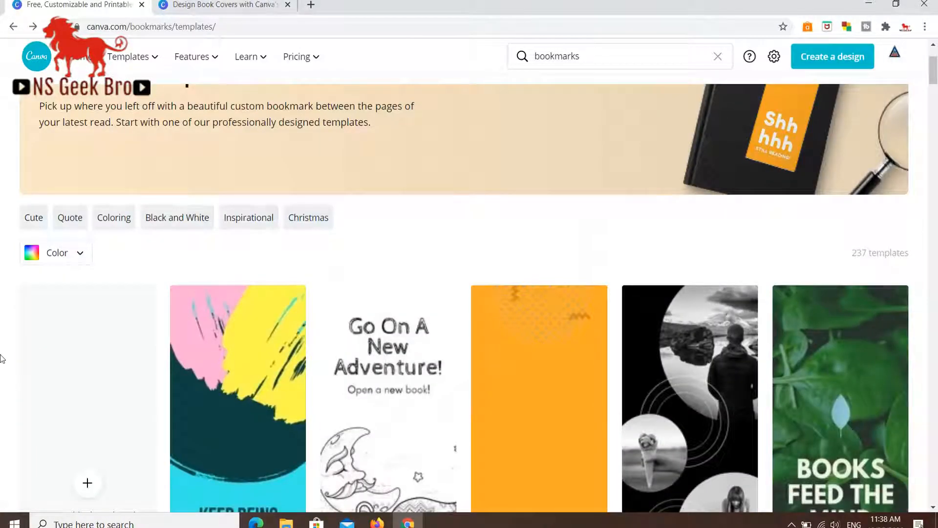
Start a new design from the book cover maker page and apply the recently used "The Guilty Ones" template.
left_click(227, 7)
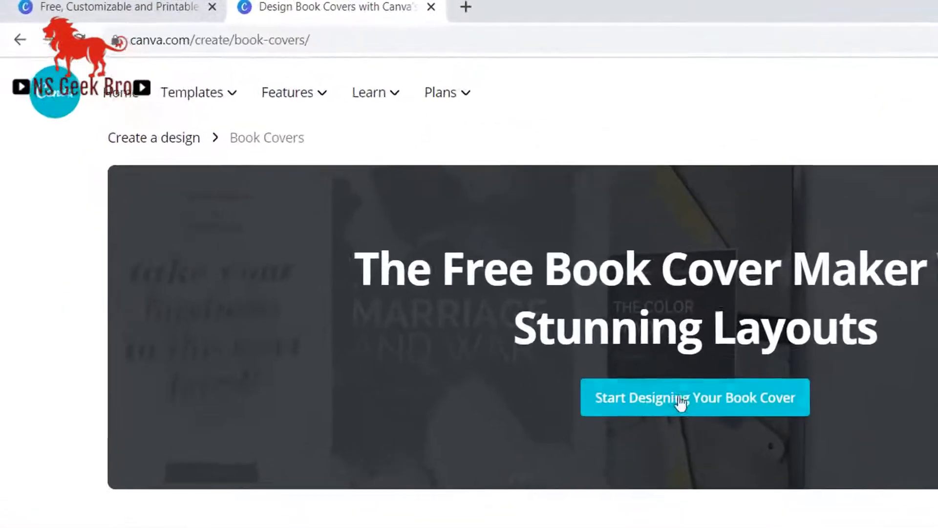
left_click(727, 419)
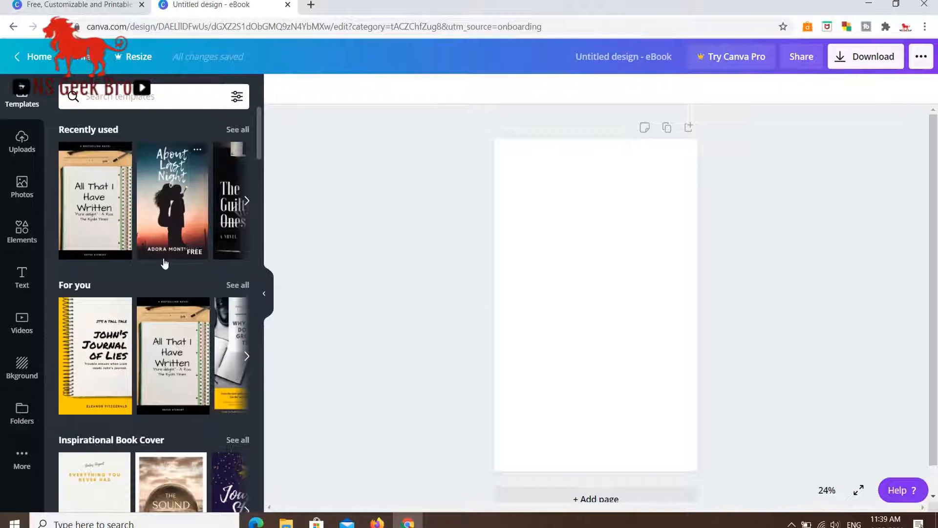
left_click(246, 200)
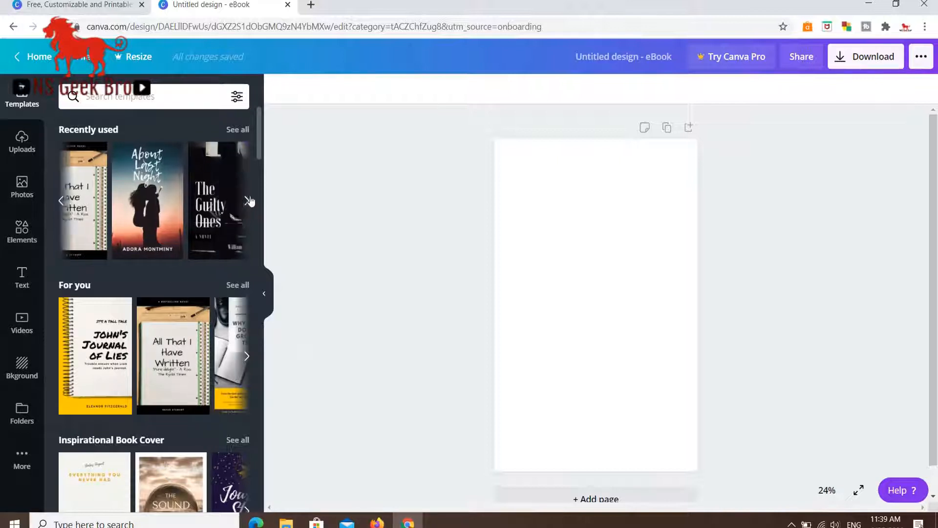
left_click(103, 232)
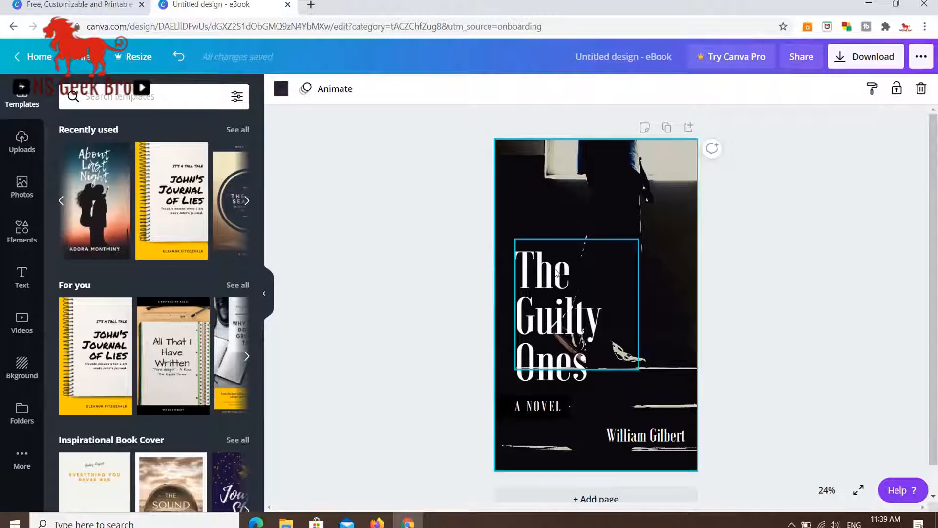
Move the title text "The Guilty Ones" up to the upper part of the cover.
mouse_move(537, 272)
left_click_drag(539, 262, 577, 194)
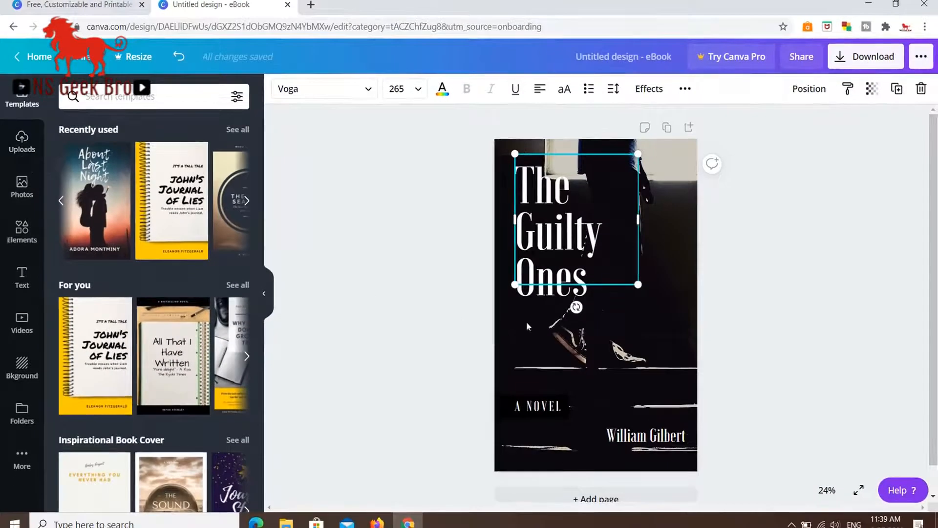
Look through the uploaded images and the stock photo library, including its trending photos and search.
left_click(17, 149)
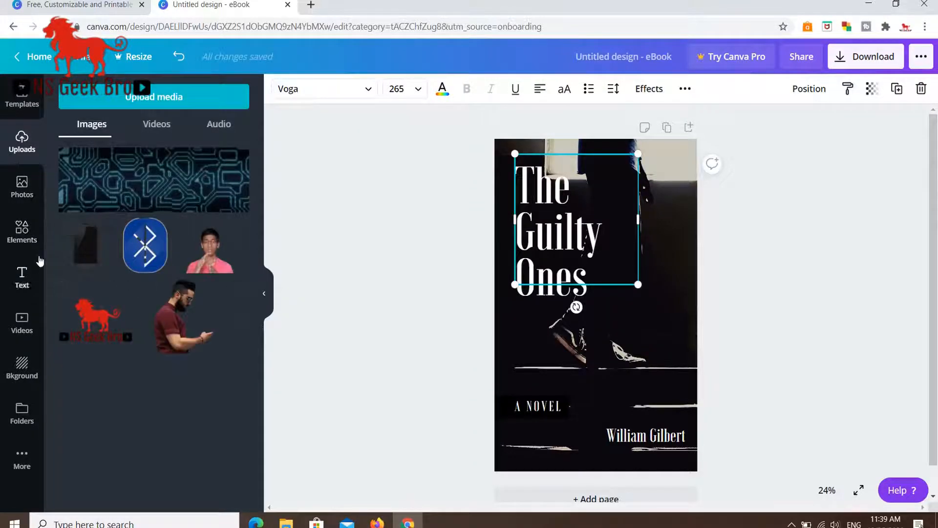
left_click(21, 198)
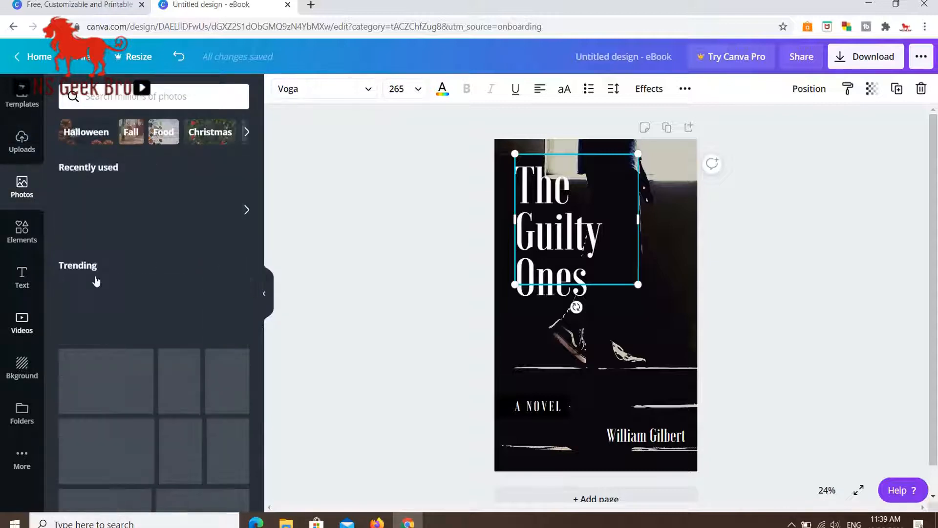
scroll(321, 268, "down", 3)
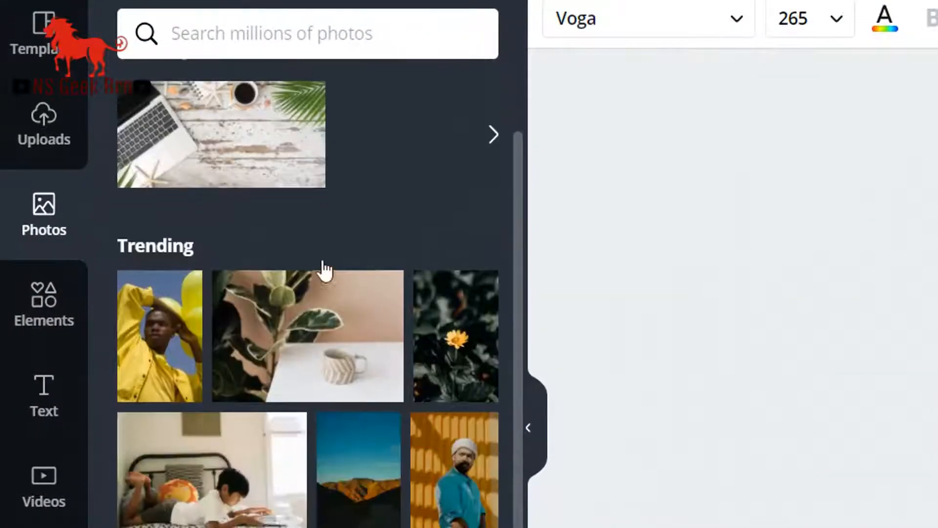
scroll(320, 268, "up", 3)
left_click(255, 32)
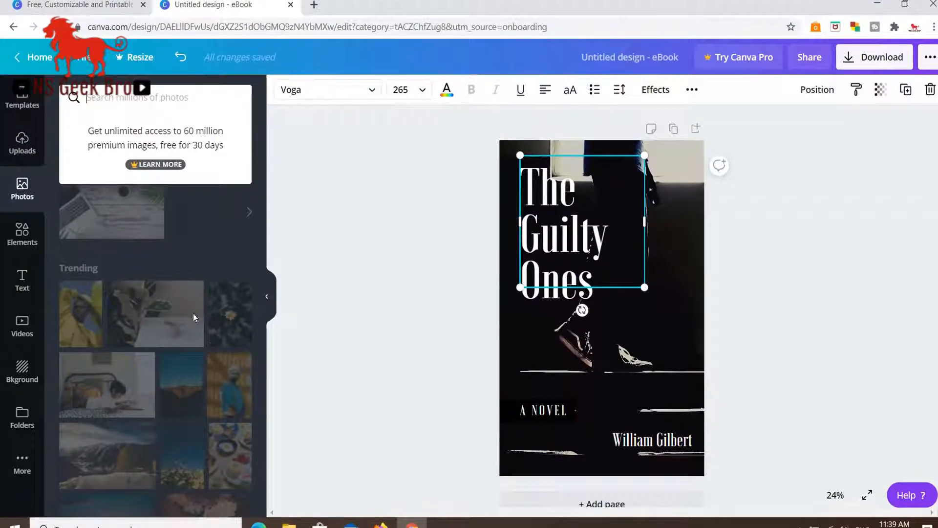
left_click(360, 253)
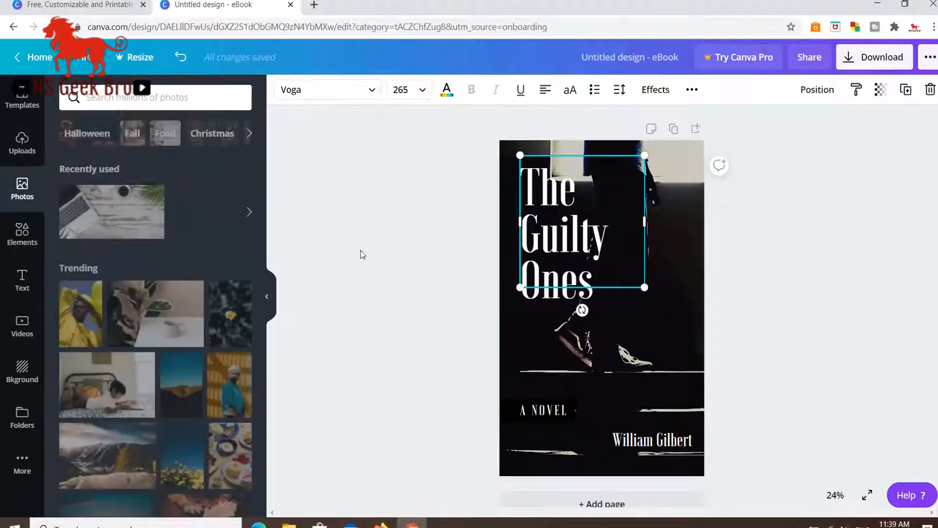
Add the recently used pink hand-and-arrow graphic to the cover, enlarge it and place it just below the title.
left_click(22, 235)
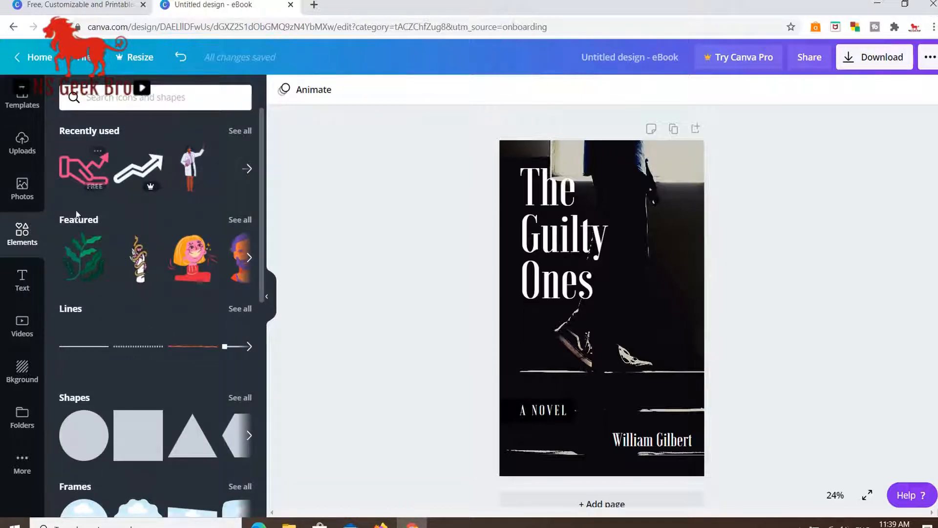
left_click(83, 180)
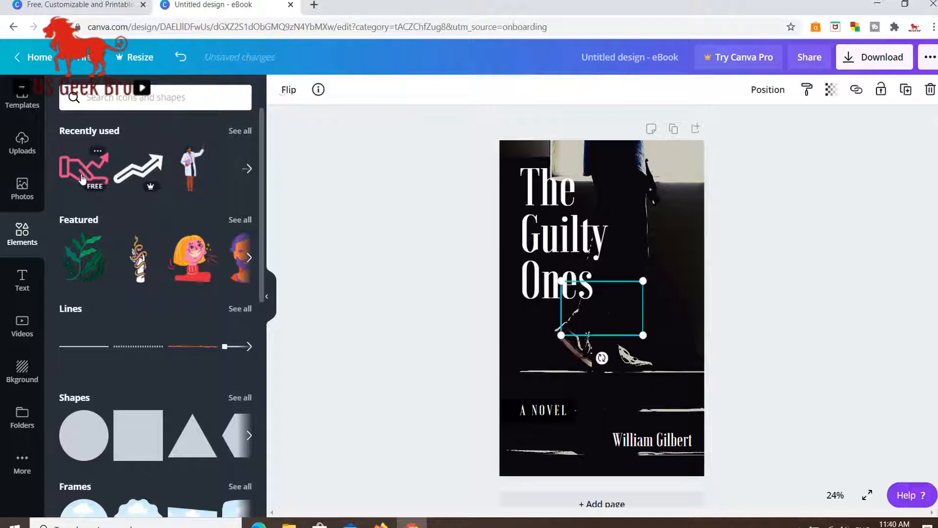
left_click_drag(561, 335, 539, 350)
left_click_drag(577, 312, 572, 344)
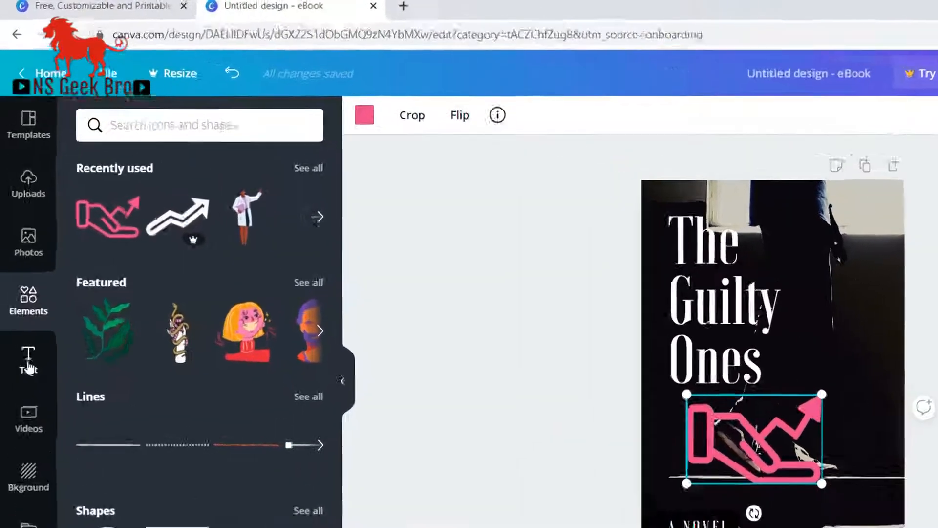
Examine the text styles and font combinations, and look through the available backgrounds.
left_click(22, 288)
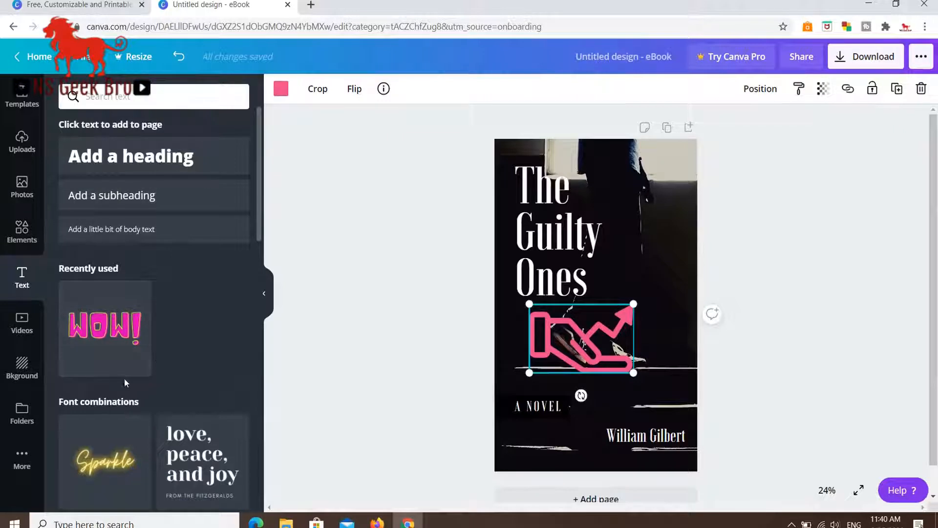
scroll(161, 357, "down", 3)
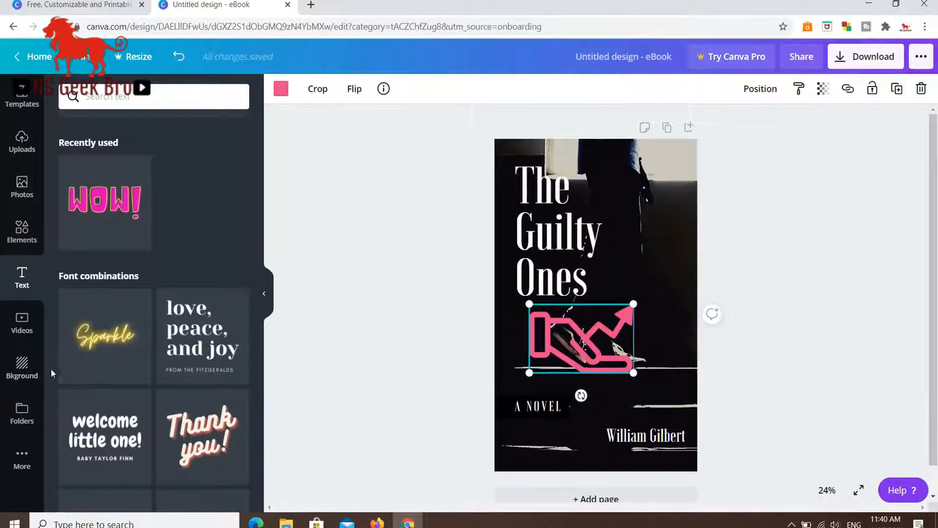
scroll(170, 372, "down", 3)
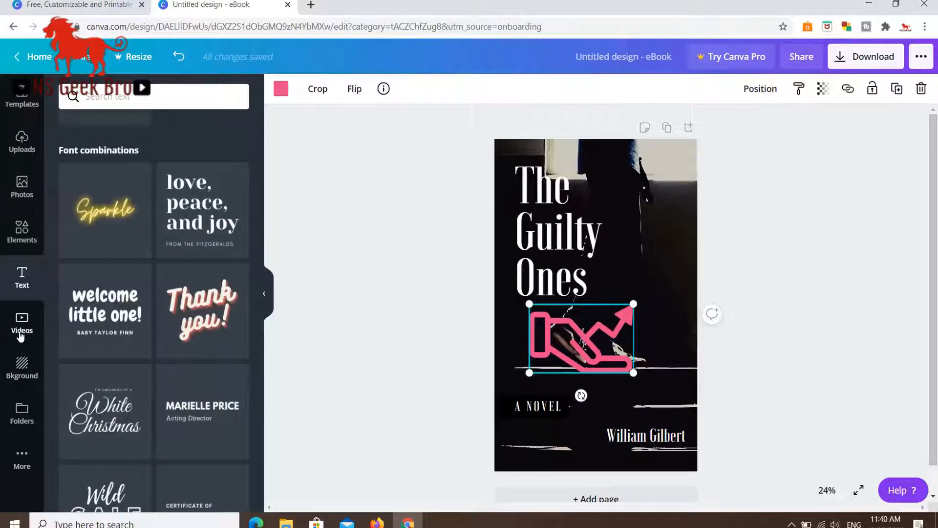
left_click(25, 360)
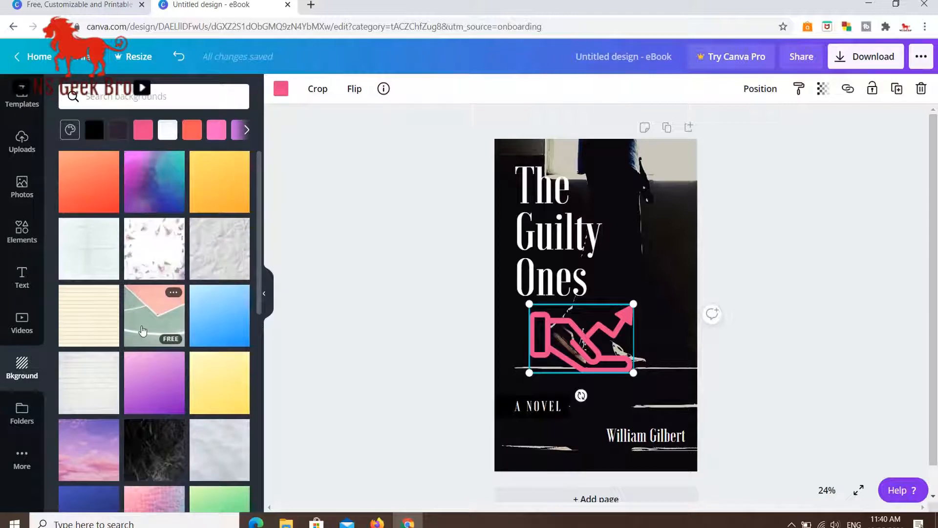
scroll(142, 330, "down", 8)
scroll(142, 331, "up", 7)
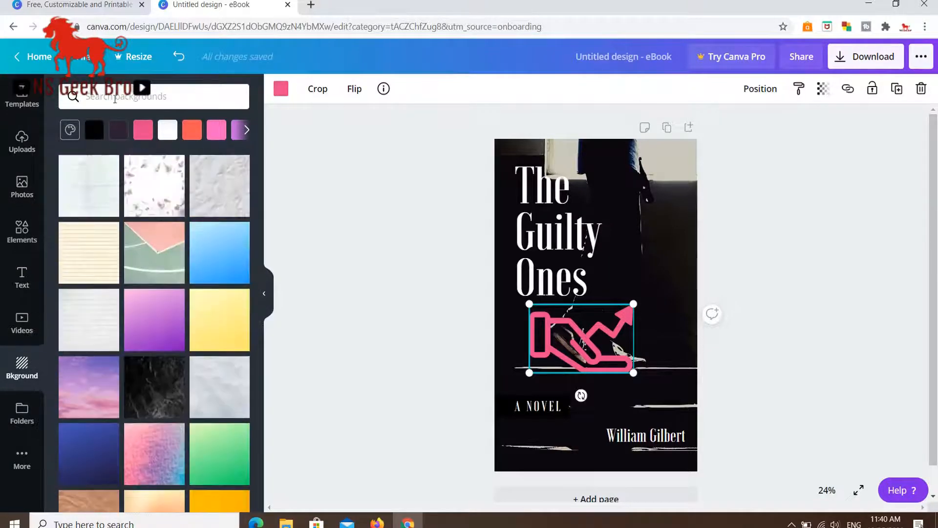
scroll(142, 342, "down", 5)
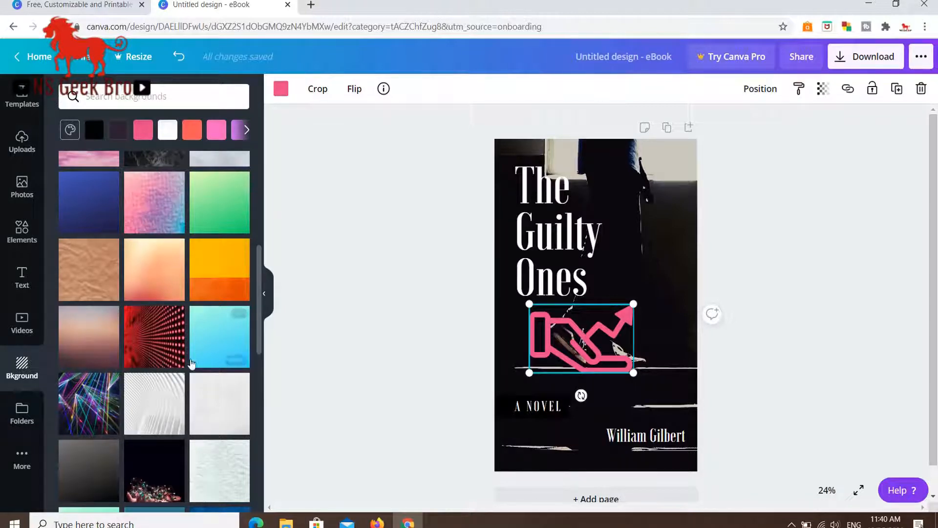
scroll(150, 267, "up", 5)
scroll(151, 266, "up", 1)
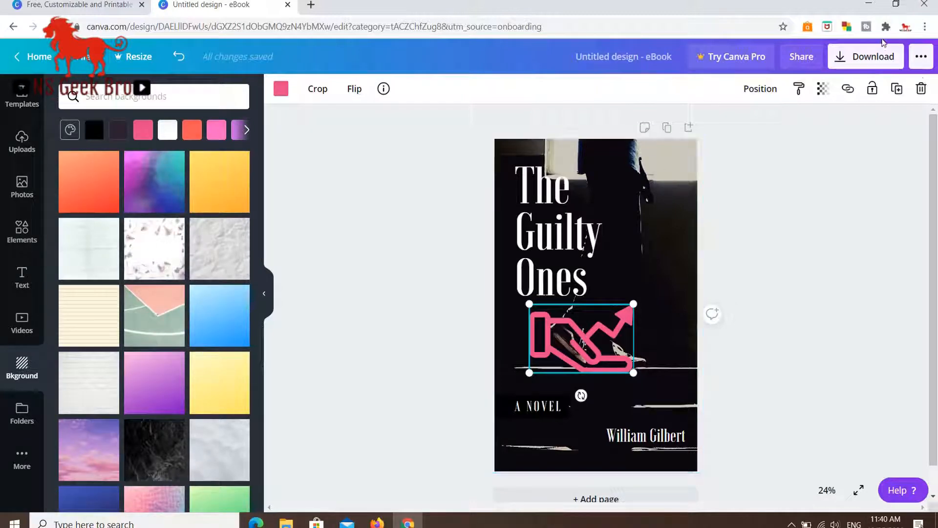
Download the book cover with PDF Standard as the file type.
left_click(873, 58)
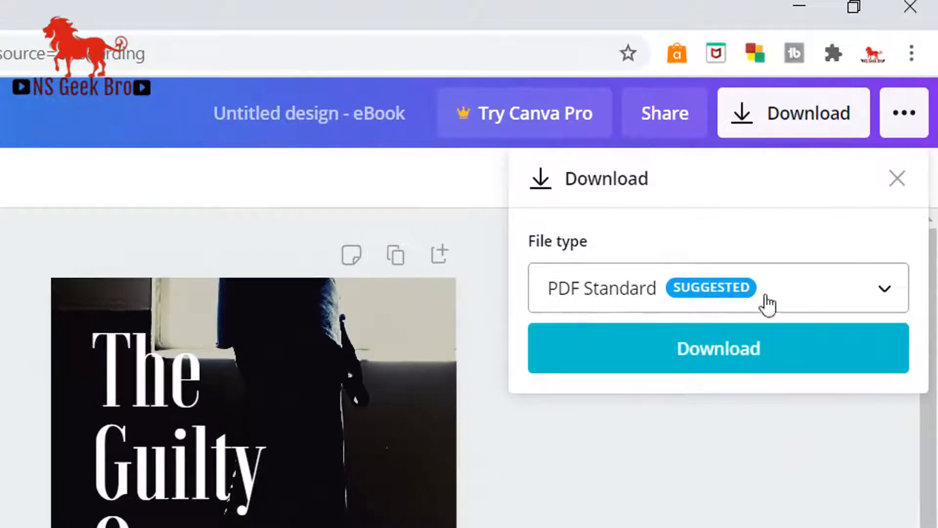
left_click(866, 297)
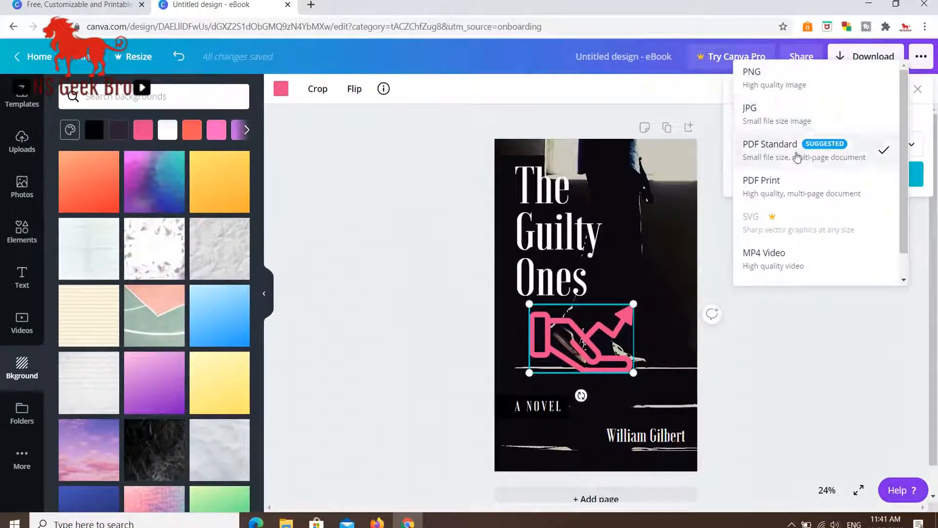
left_click(782, 152)
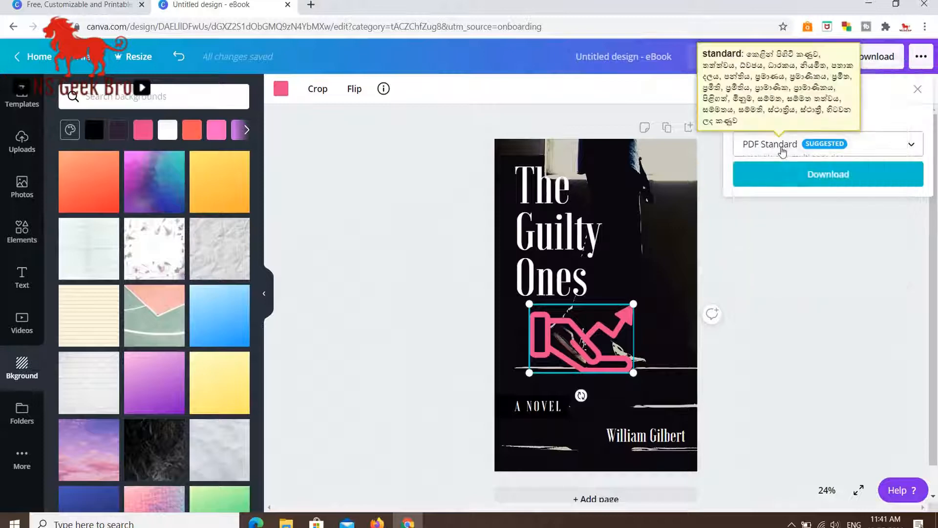
left_click(799, 181)
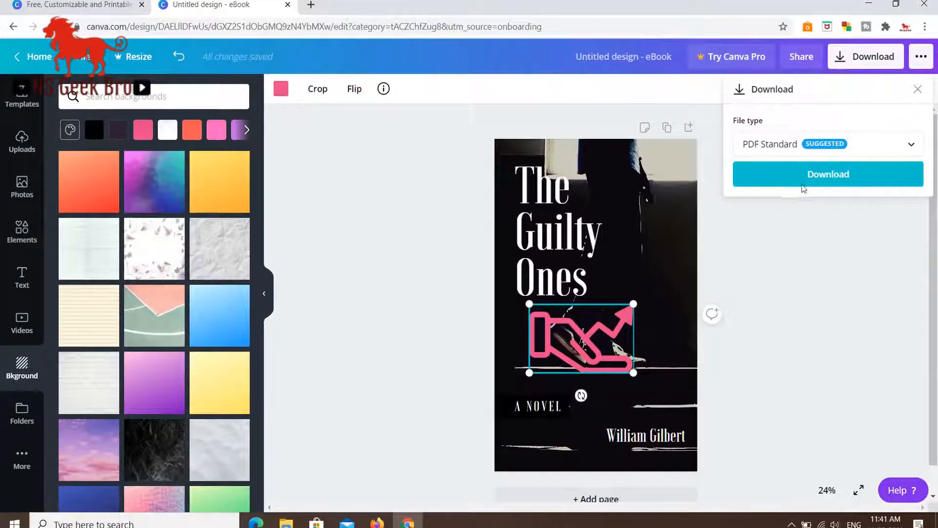